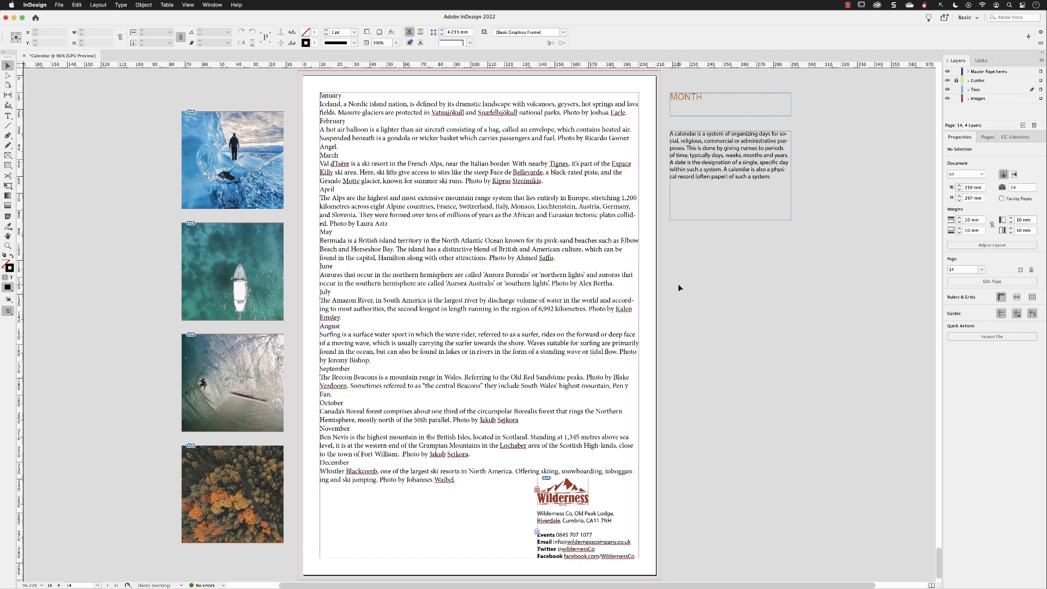
Display the Paragraph Styles panel and place it beside the MONTH and calendar description text frames.
left_click(7, 246)
left_click(822, 168)
left_click(675, 328)
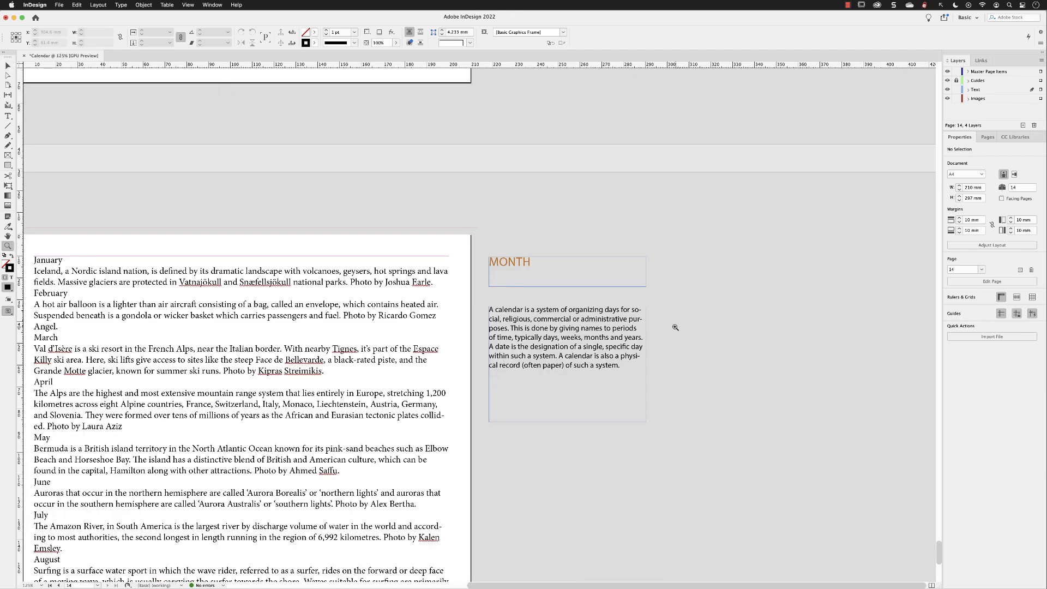
left_click(622, 346)
left_click(603, 354)
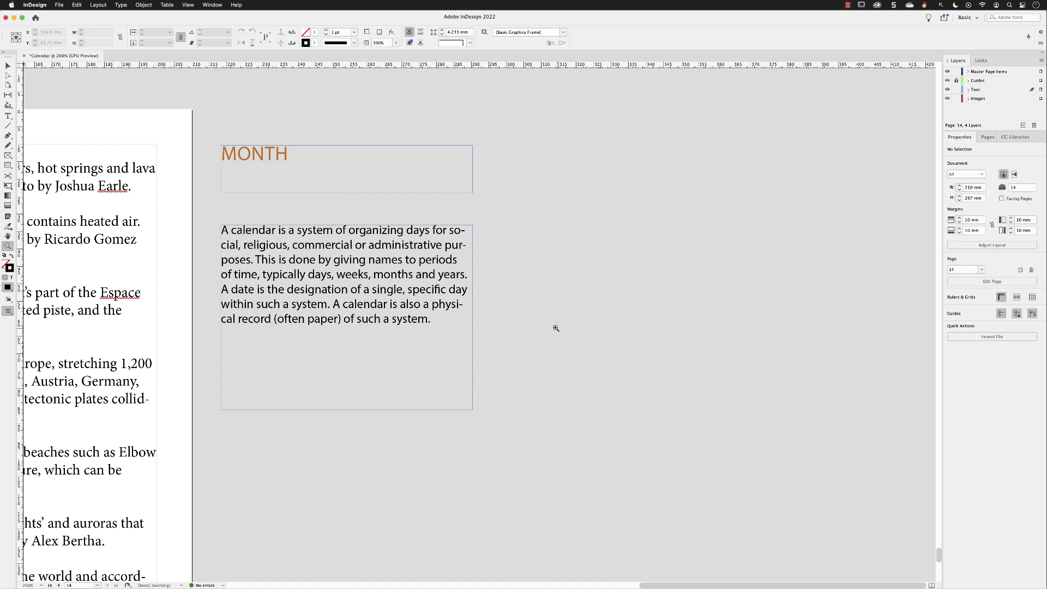
left_click(8, 66)
left_click(213, 5)
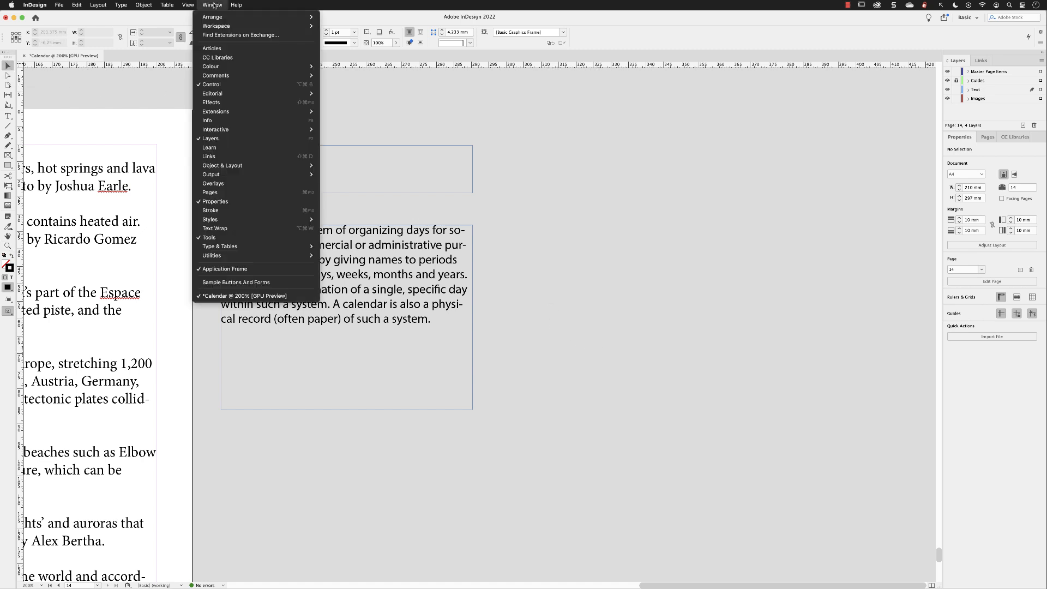
mouse_move(244, 220)
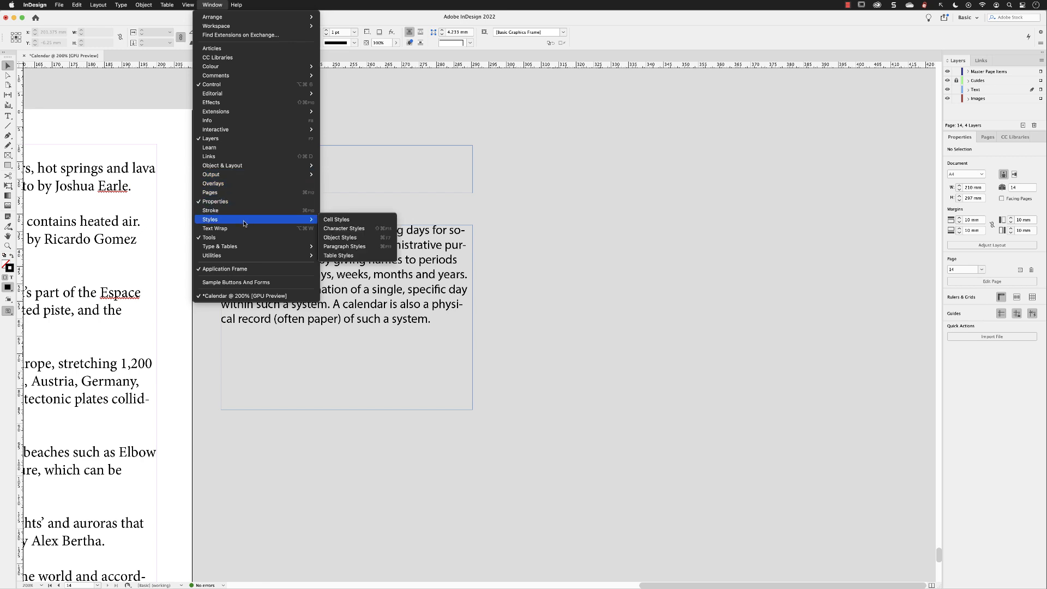
left_click(365, 250)
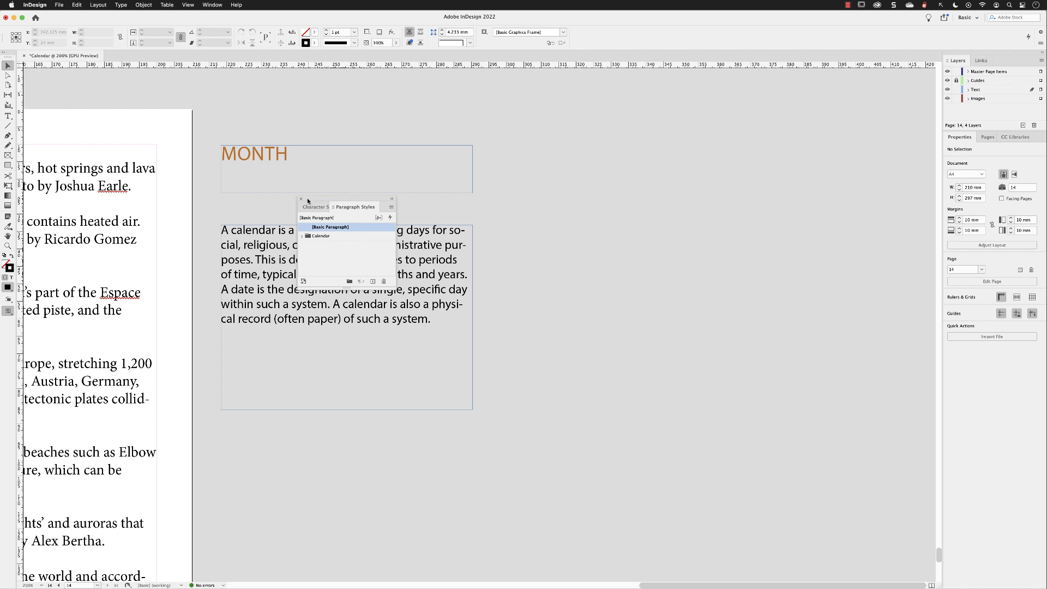
left_click_drag(307, 200, 538, 98)
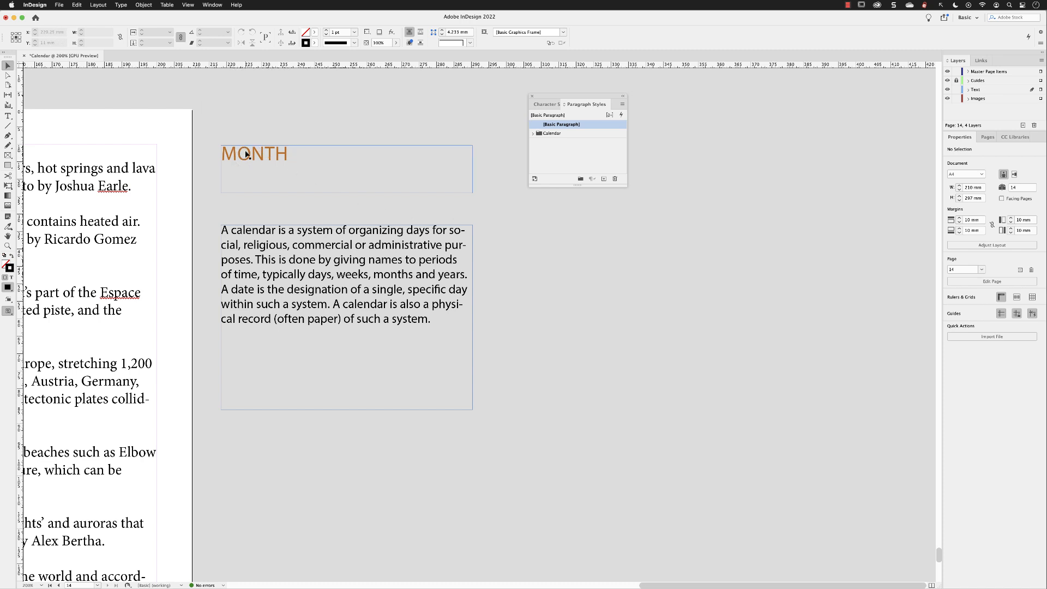
Define a new paragraph style named Month from the MONTH heading, with Apply Style to Selection and Preview enabled.
double_click(262, 157)
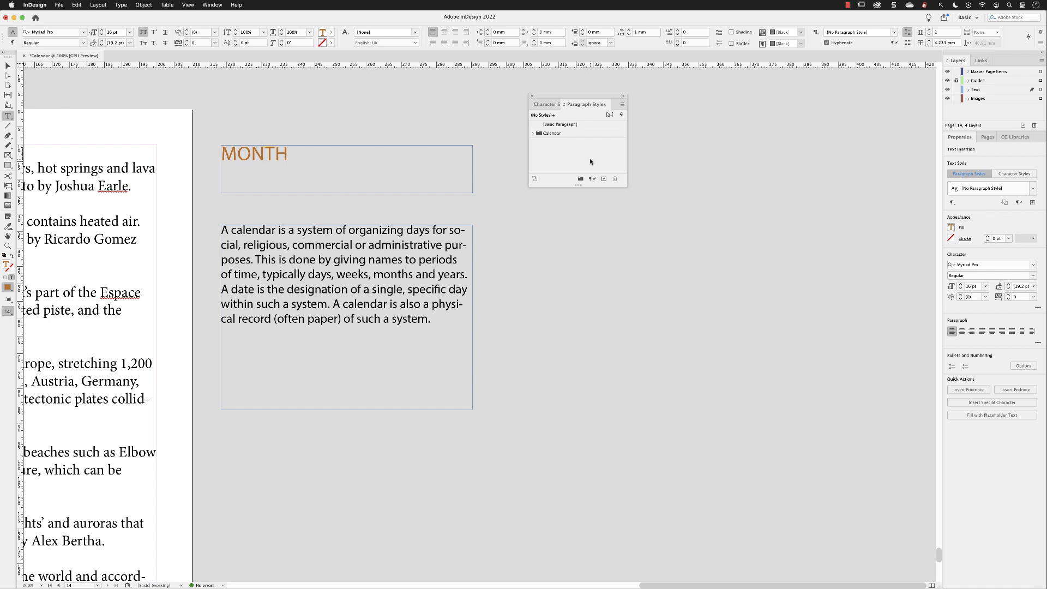
left_click(603, 179)
left_click(604, 180, "alt")
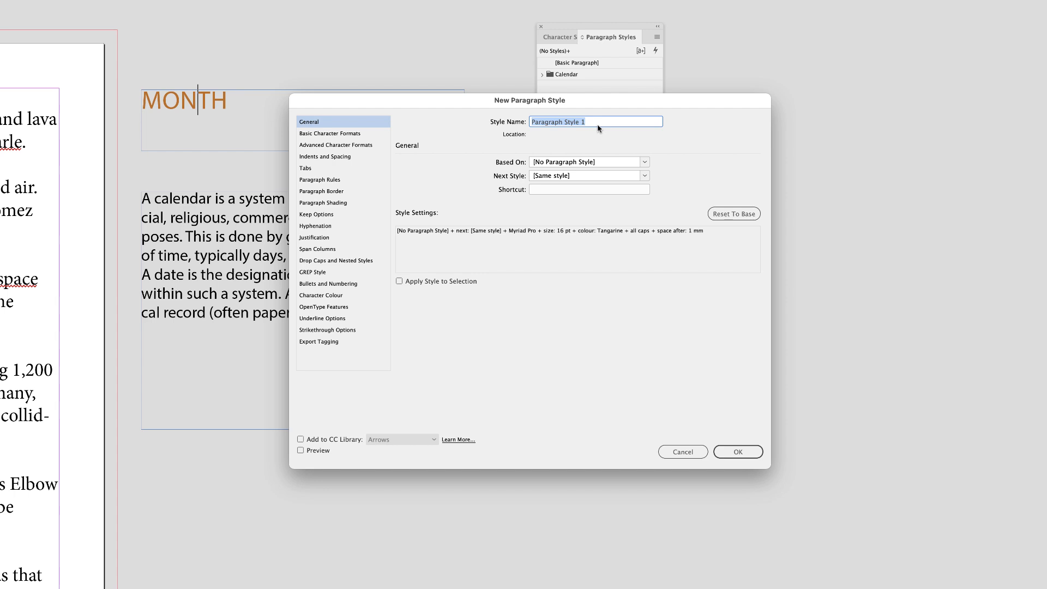
type("Month")
left_click(399, 281)
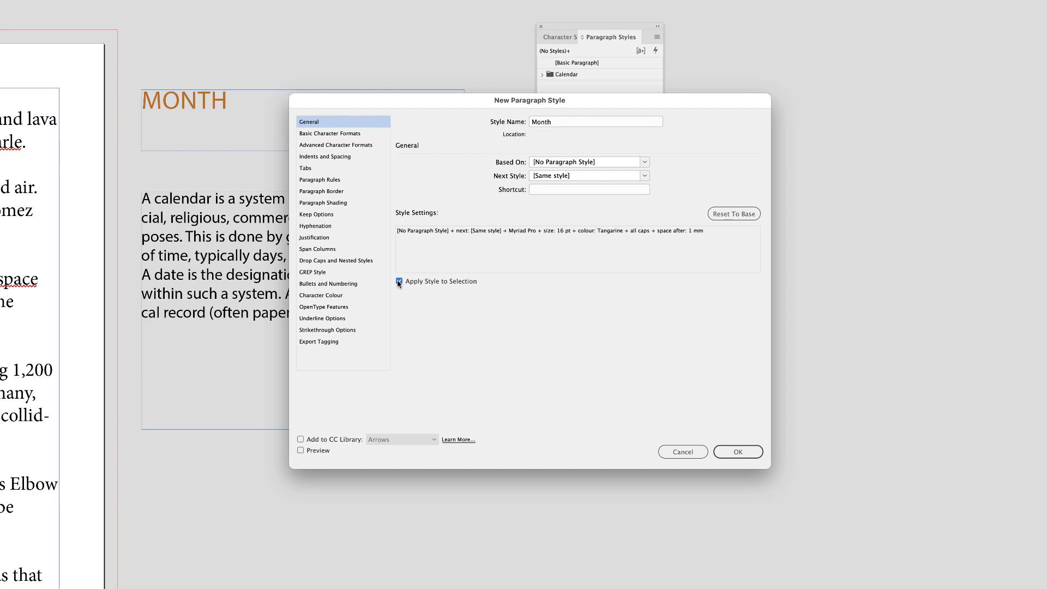
left_click(301, 451)
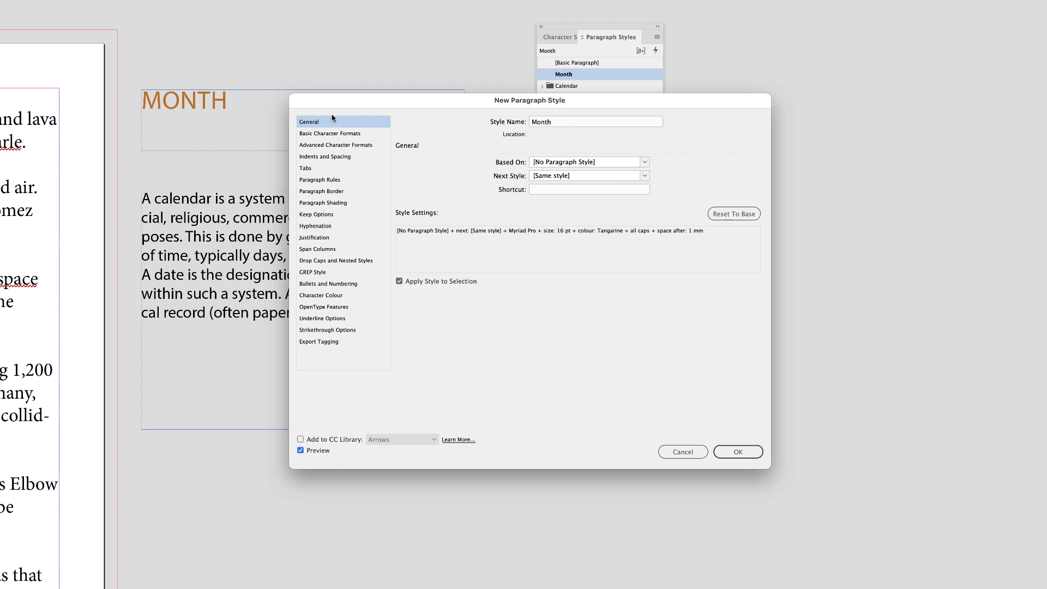
Review the Month style's basic character formats and character colour, and save the style.
left_click_drag(603, 100, 621, 174)
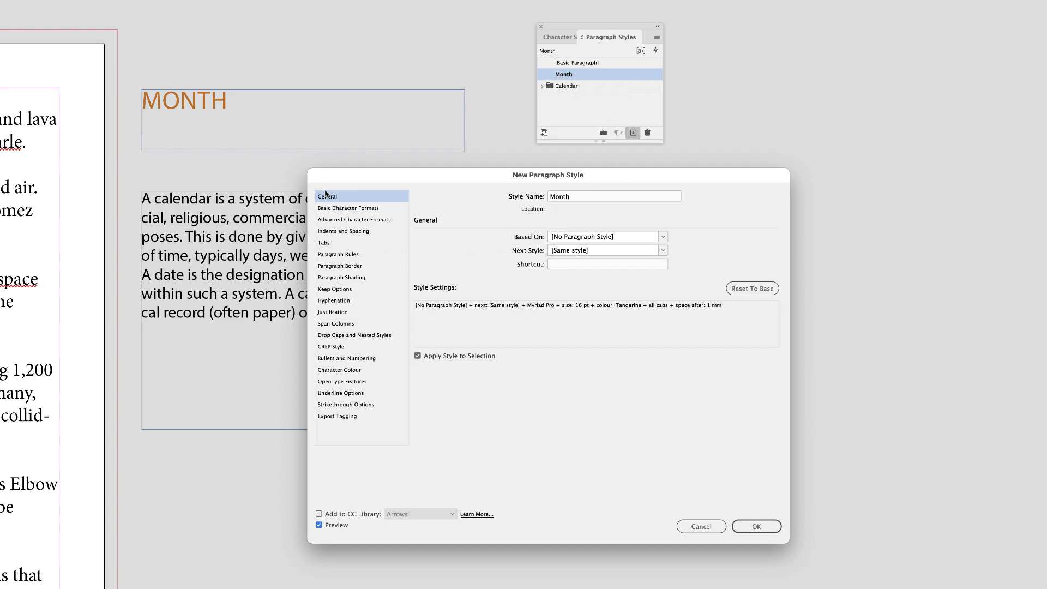
left_click(326, 211)
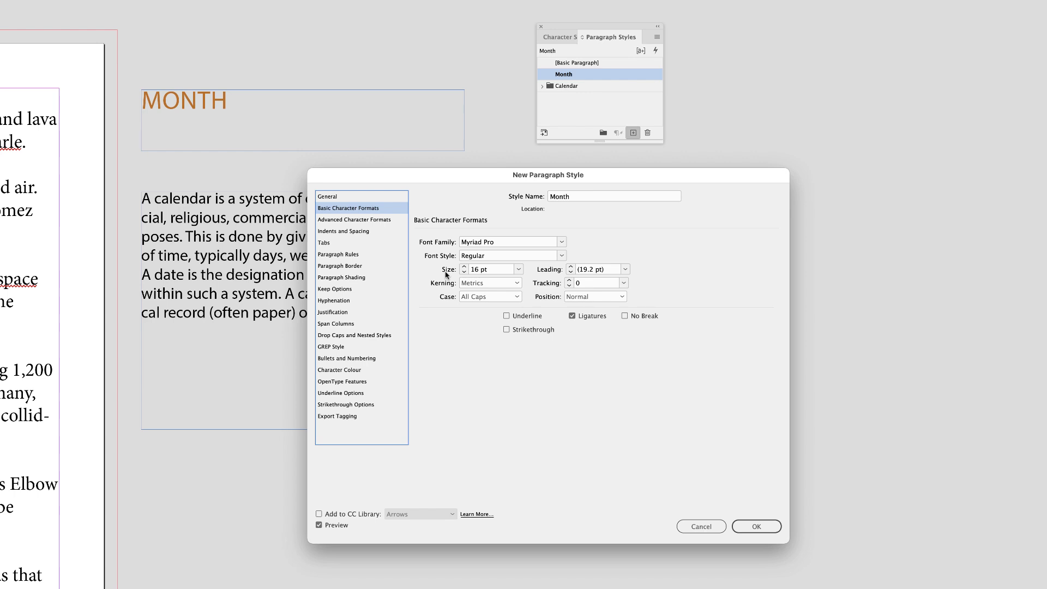
left_click(347, 372)
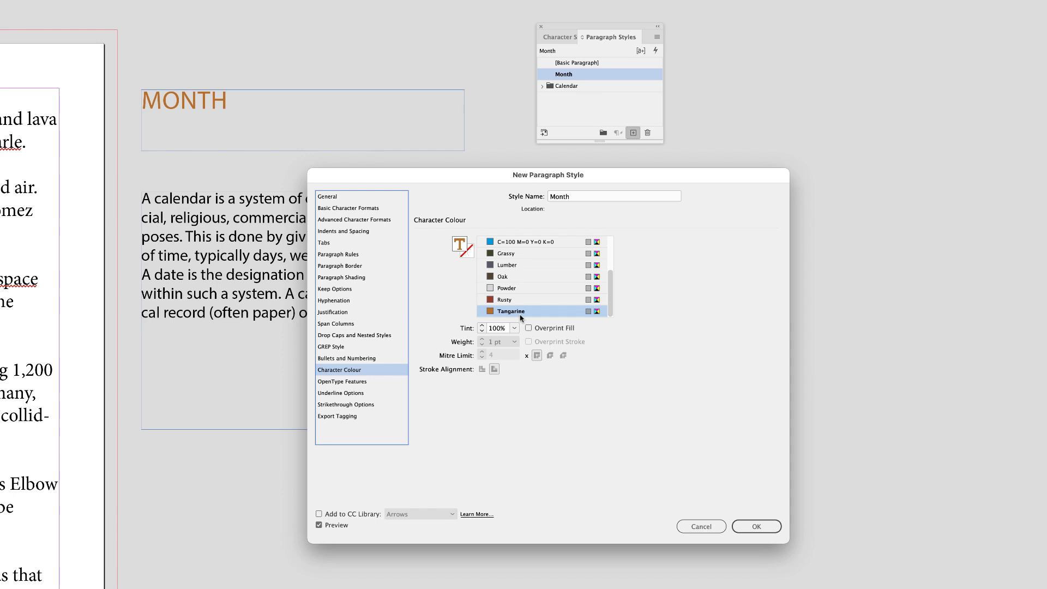
left_click(764, 527)
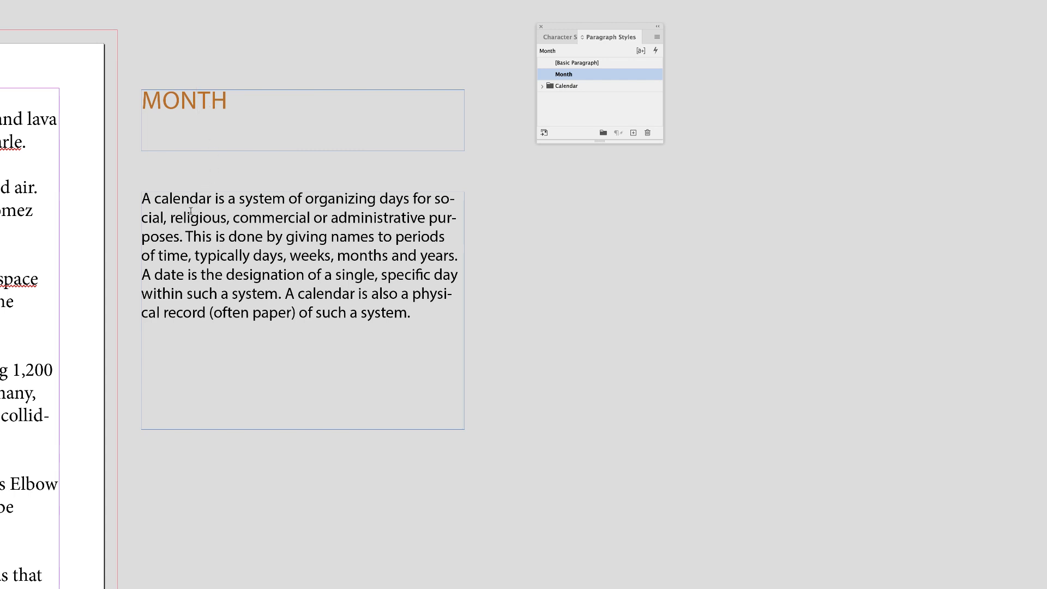
Create a paragraph style named Blurb from the calendar description text, checking its basic character formats and character colour, and deselect the frame.
left_click(220, 218)
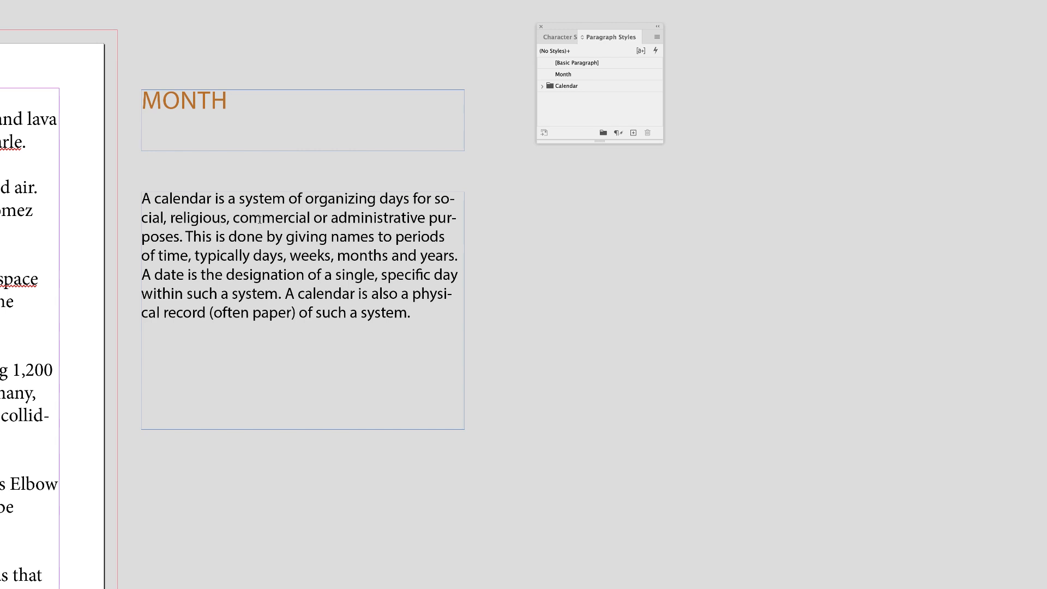
left_click(633, 133, "alt")
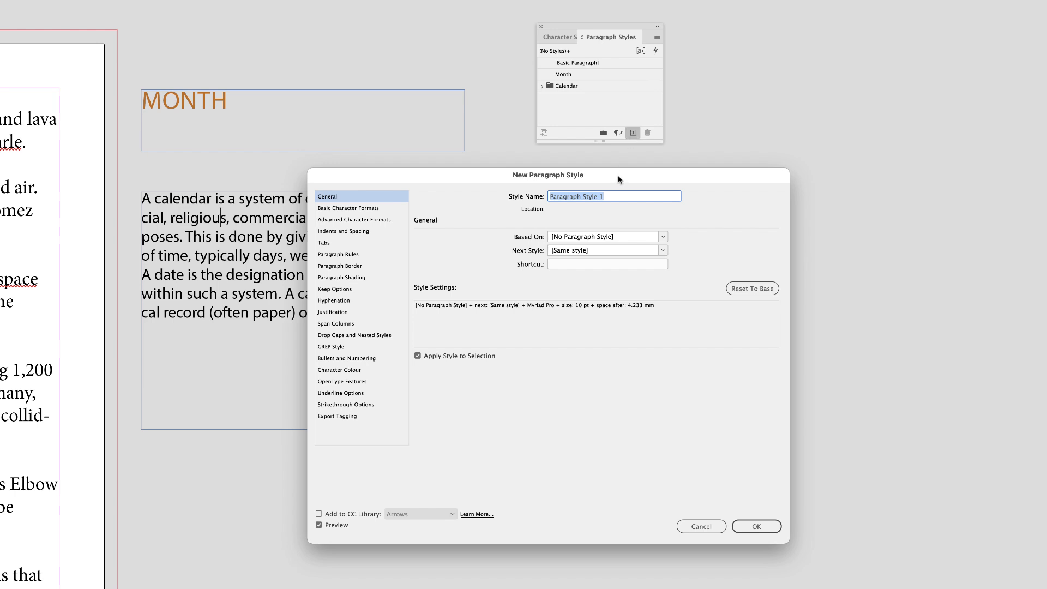
type("Blurb")
left_click(344, 209)
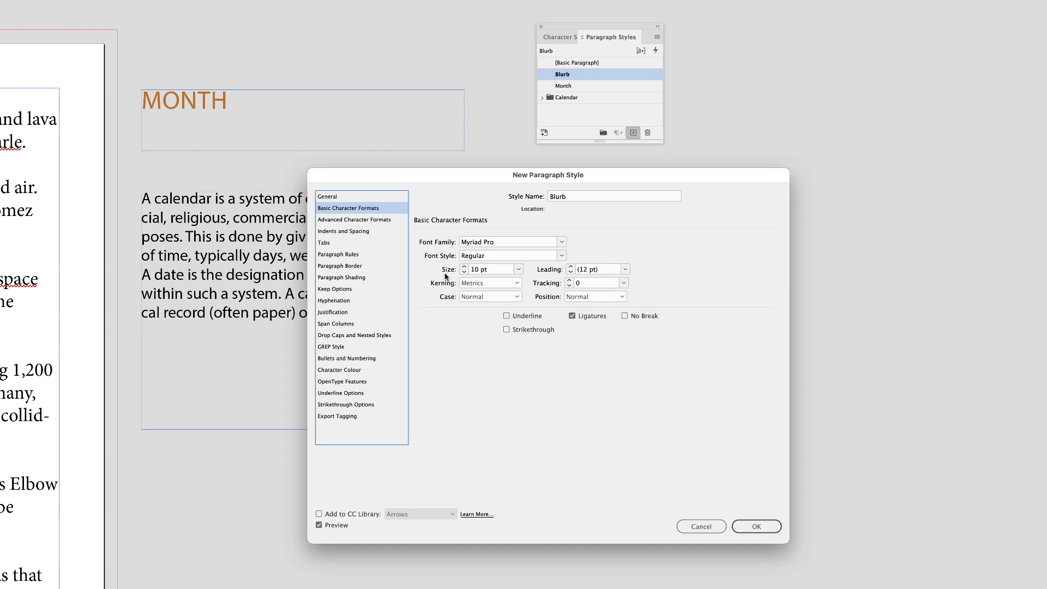
left_click(342, 372)
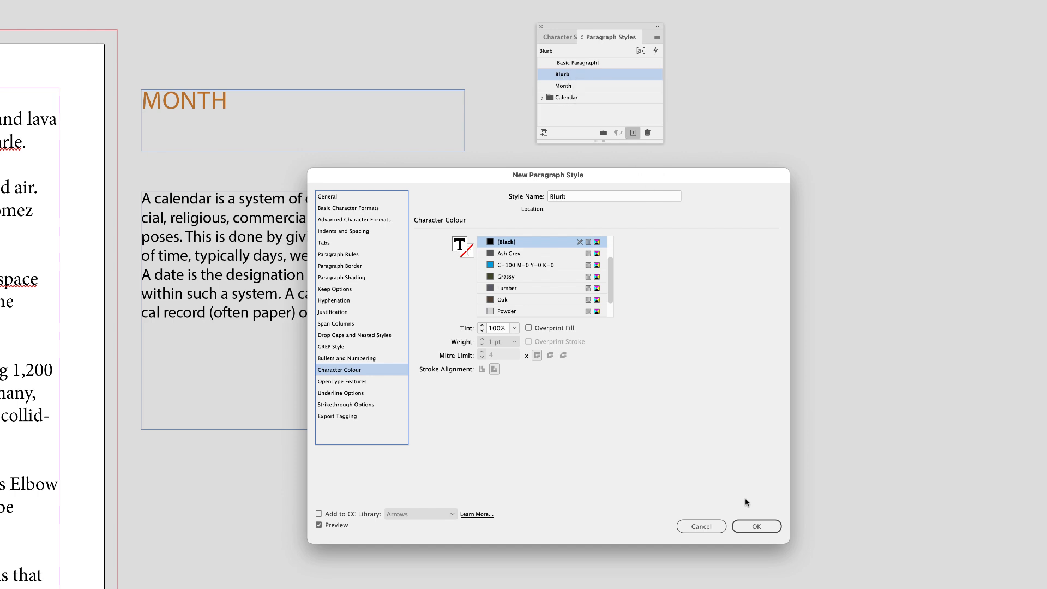
left_click(754, 526)
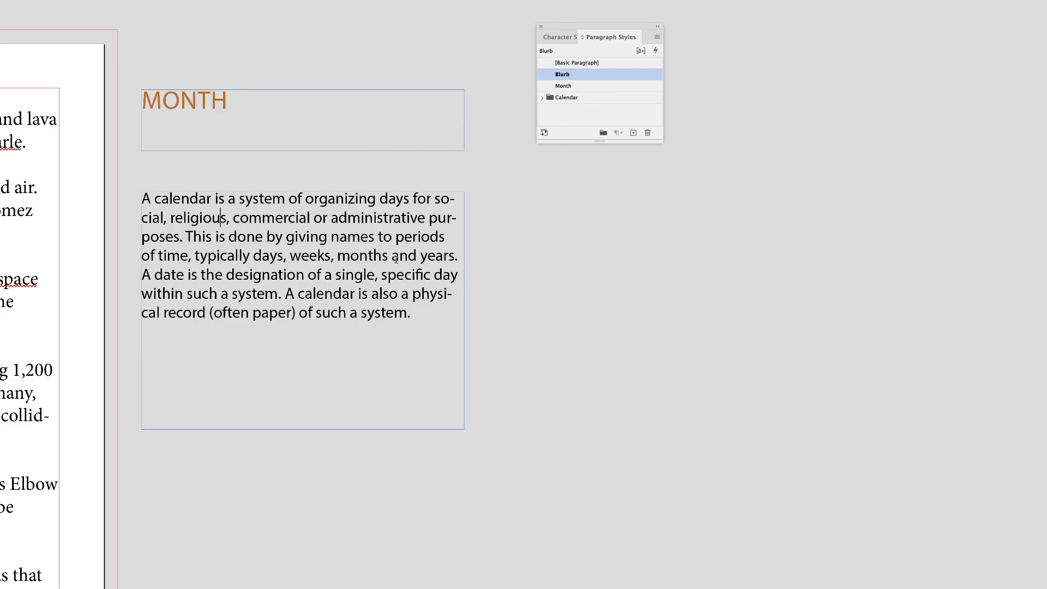
key("Escape")
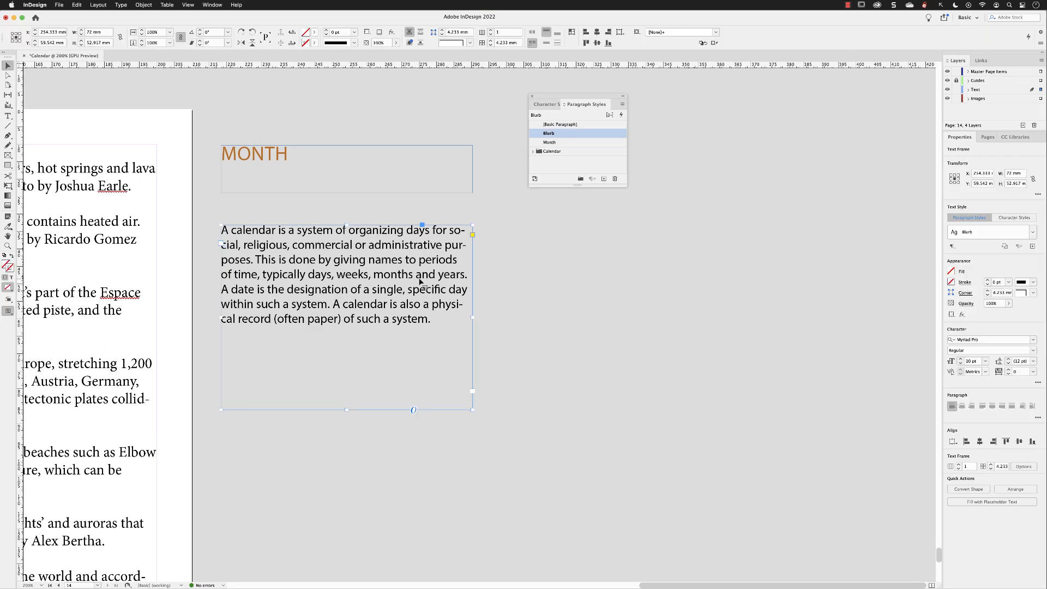
left_click(714, 252)
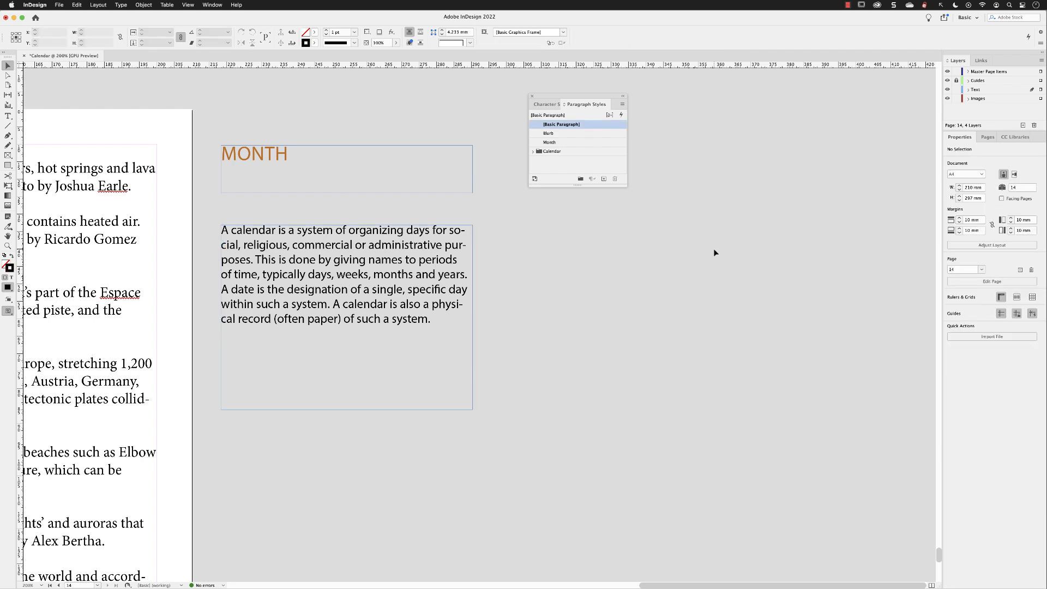
Fit the page in the window and move the Paragraph Styles panel off the page, below the sample text frames.
left_click(189, 6)
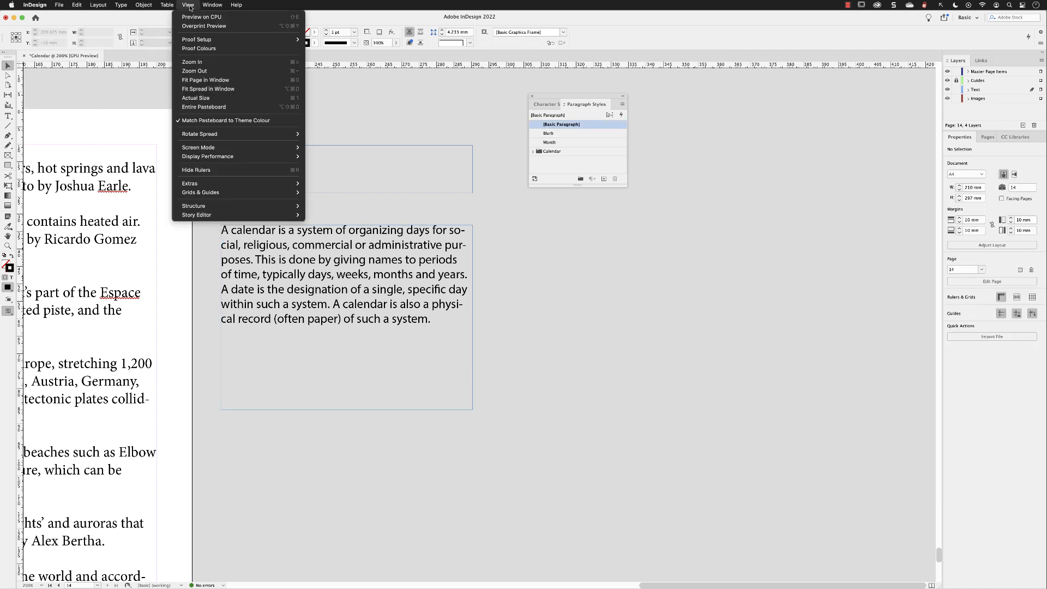
left_click(205, 80)
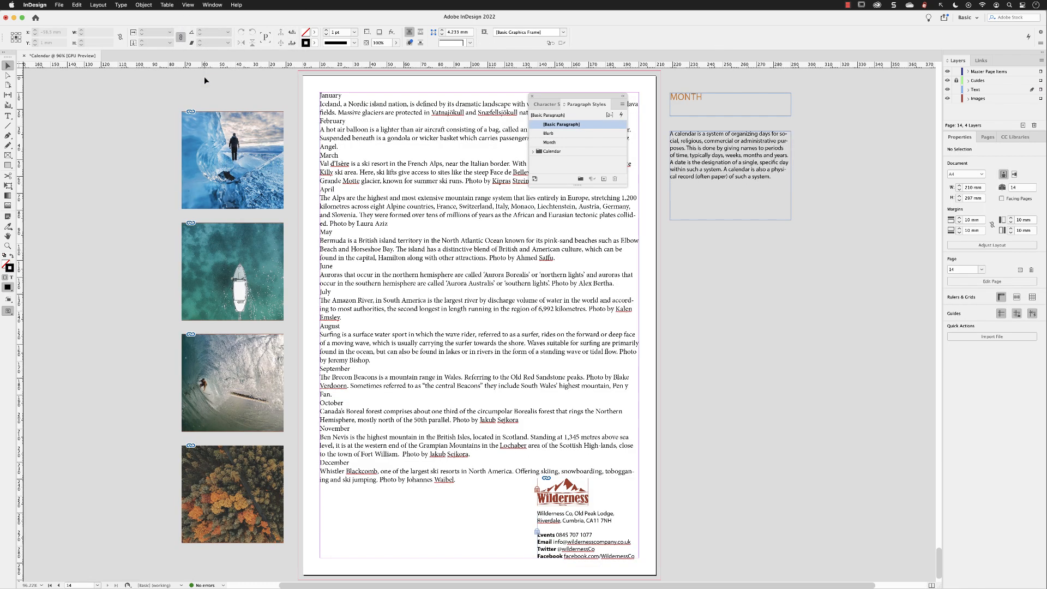
left_click_drag(553, 95, 709, 242)
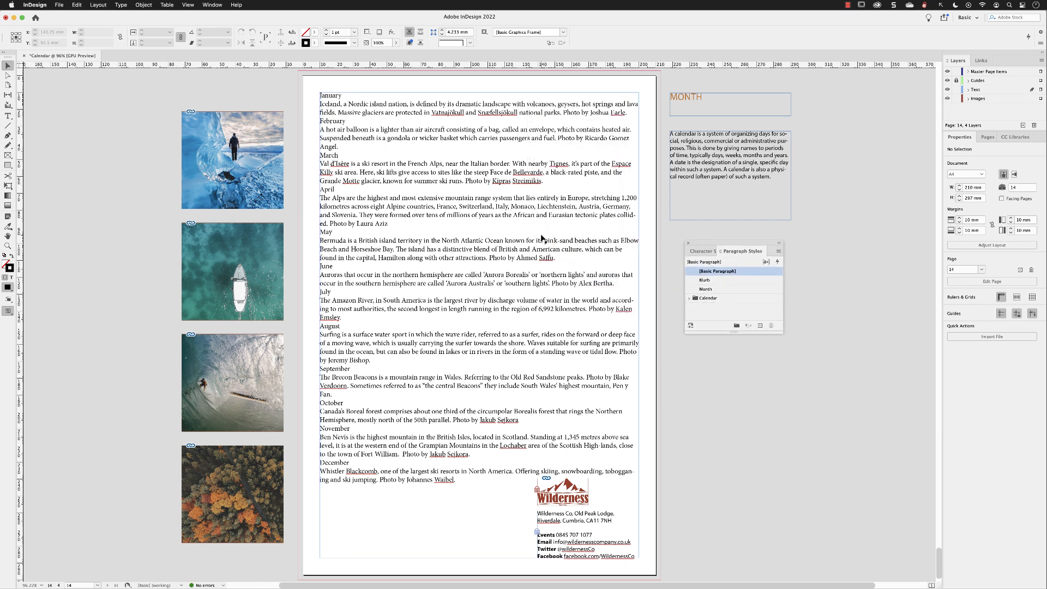